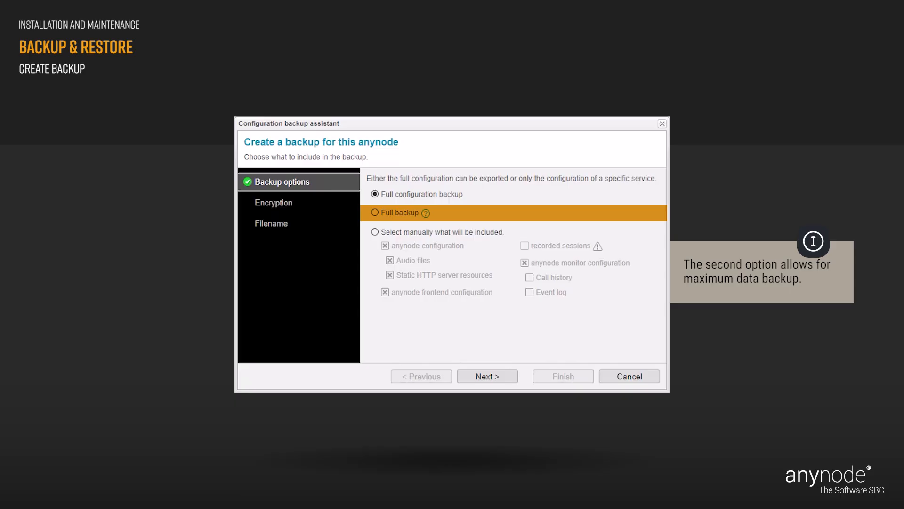
Step: Create a full backup encrypted with a password, entering the encryption password and keeping the proposed zip filename
{"action": "left_click", "coordinate": [375, 213]}
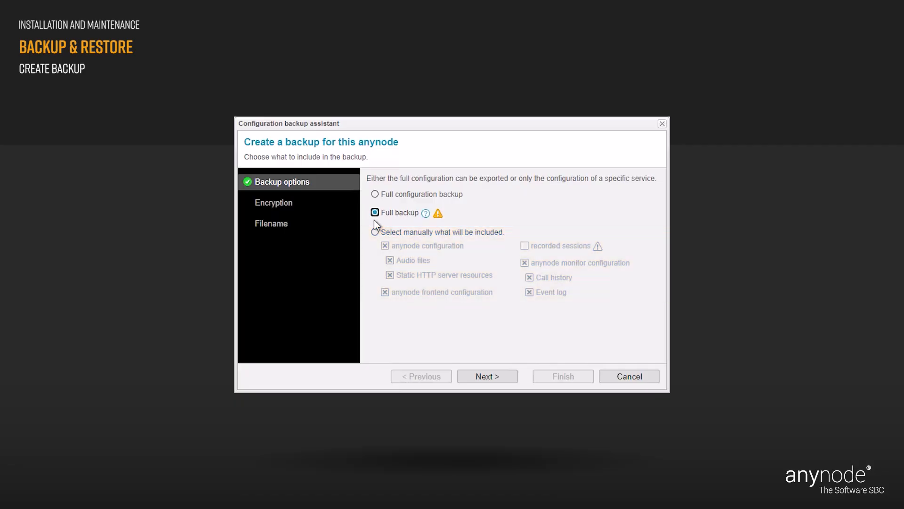
{"action": "left_click", "coordinate": [505, 382]}
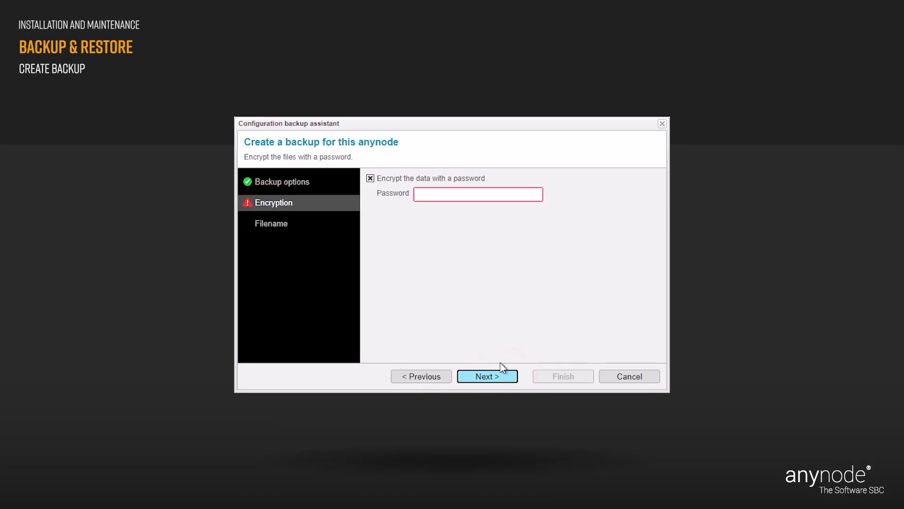
{"action": "left_click", "coordinate": [420, 196]}
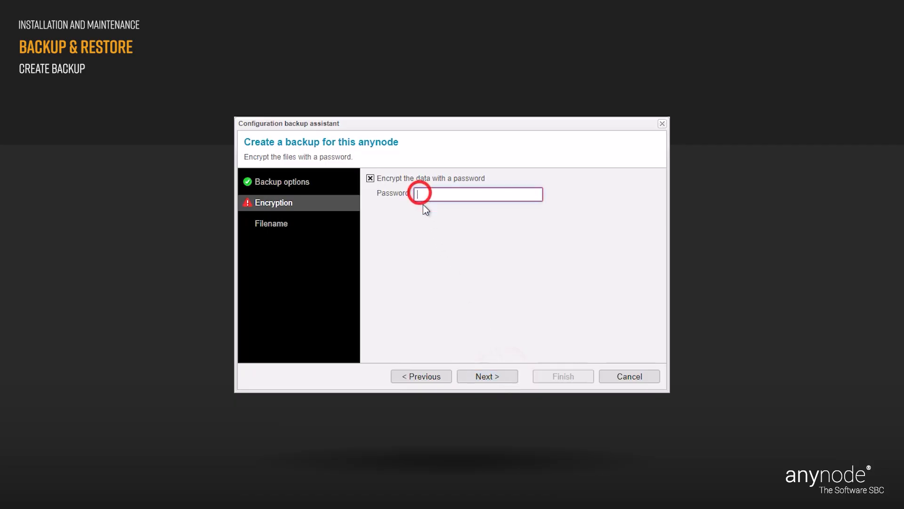
{"action": "type", "text": "aaaaaaaaaa"}
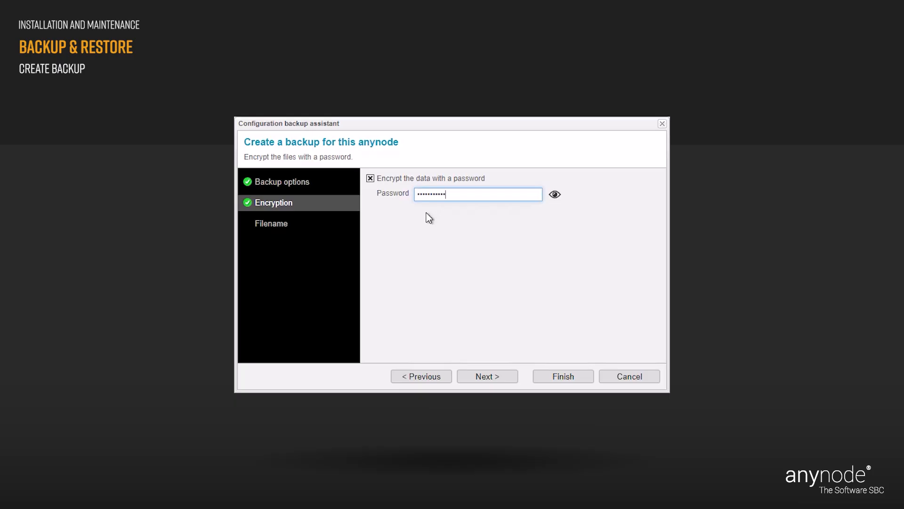
{"action": "left_click", "coordinate": [505, 376]}
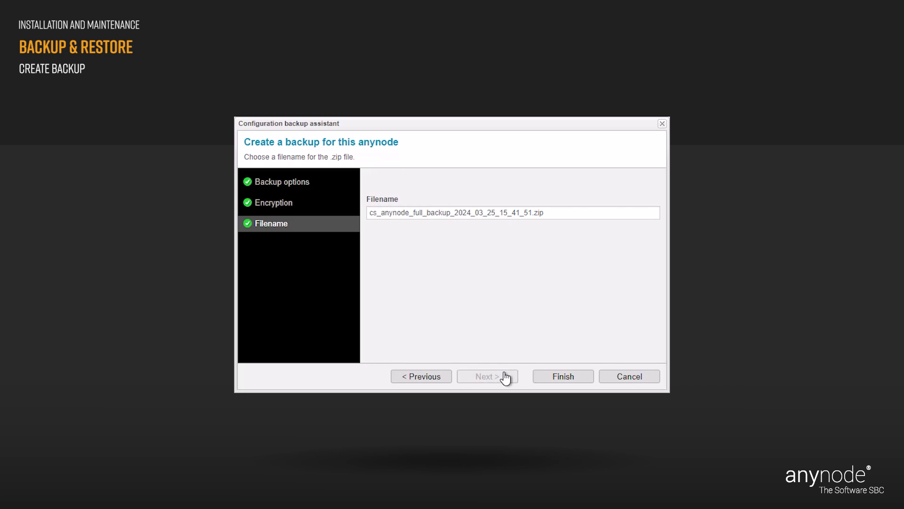
{"action": "left_click", "coordinate": [575, 377]}
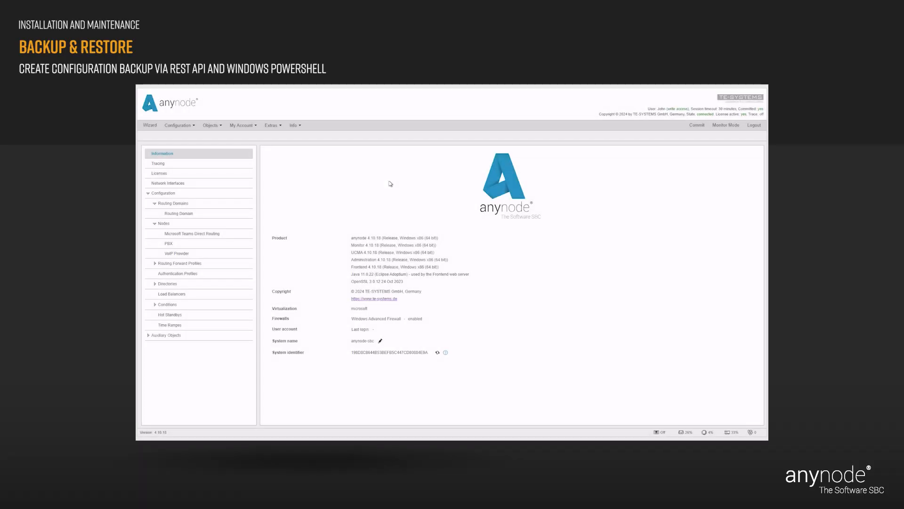
Step: Open the REST API documentation and go to its General chapter
{"action": "left_click", "coordinate": [296, 126]}
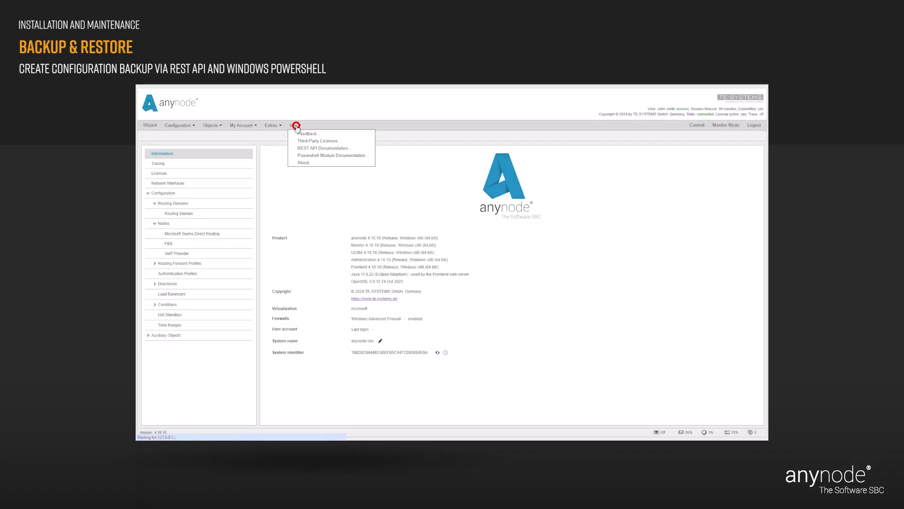
{"action": "left_click", "coordinate": [352, 150]}
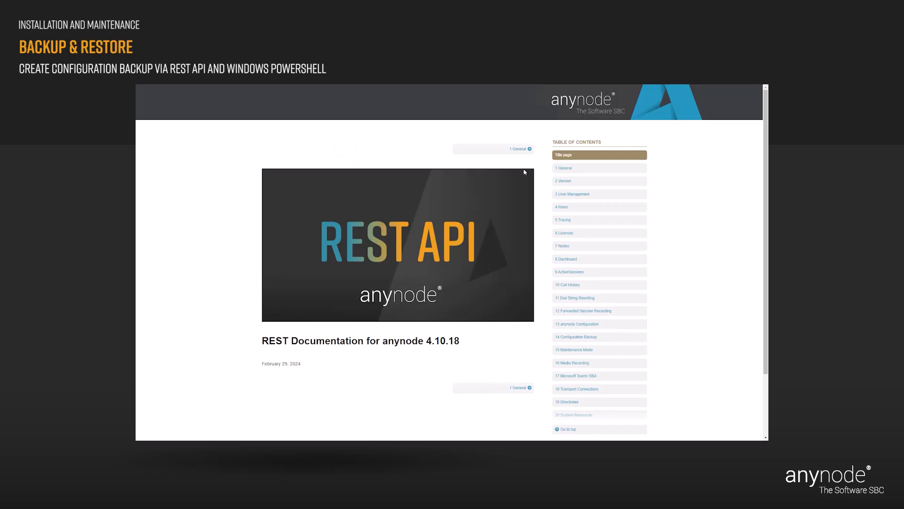
{"action": "left_click", "coordinate": [565, 169]}
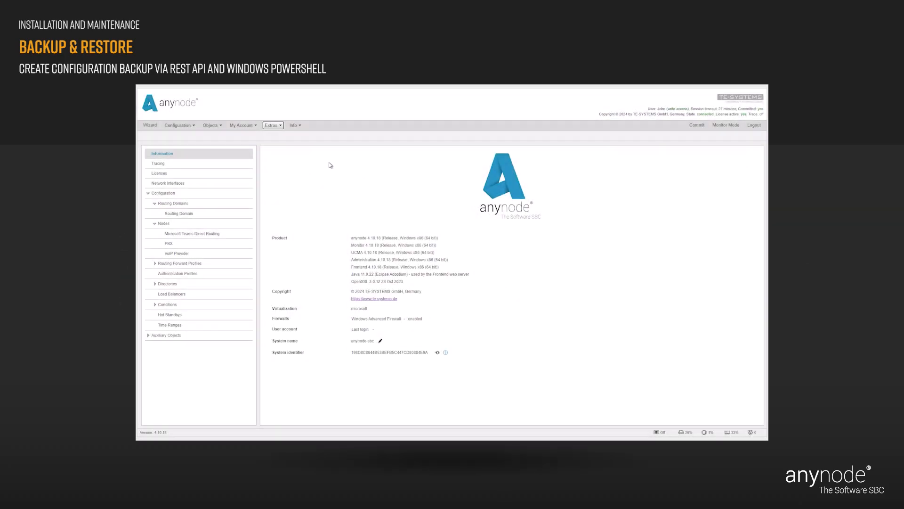
{"action": "left_click", "coordinate": [279, 126]}
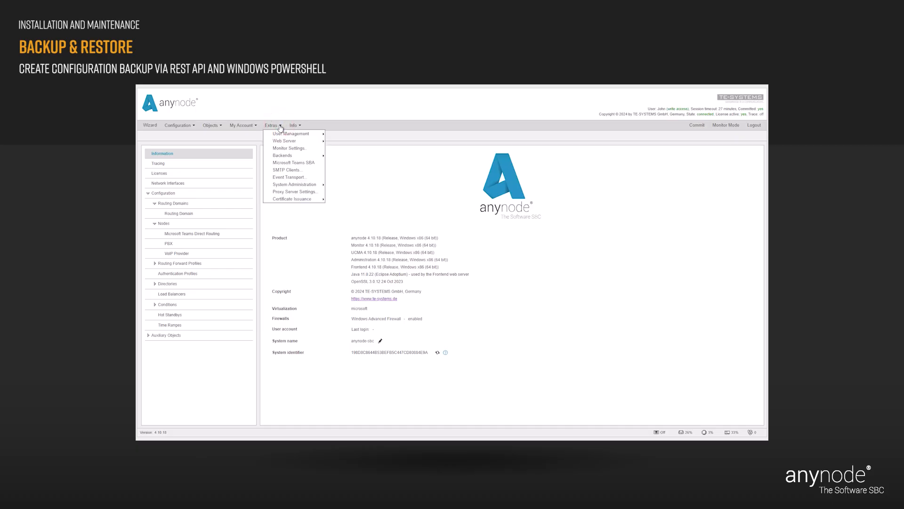
{"action": "mouse_move", "coordinate": [302, 143]}
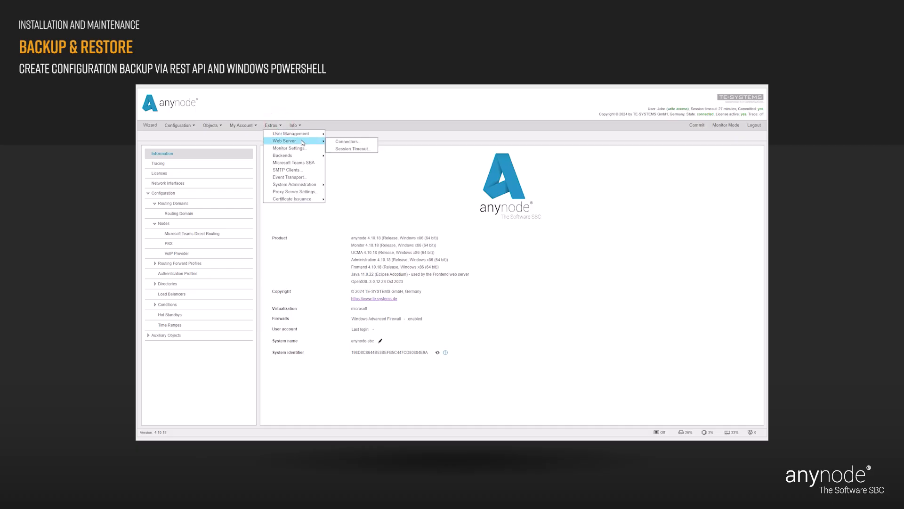
{"action": "left_click", "coordinate": [365, 143]}
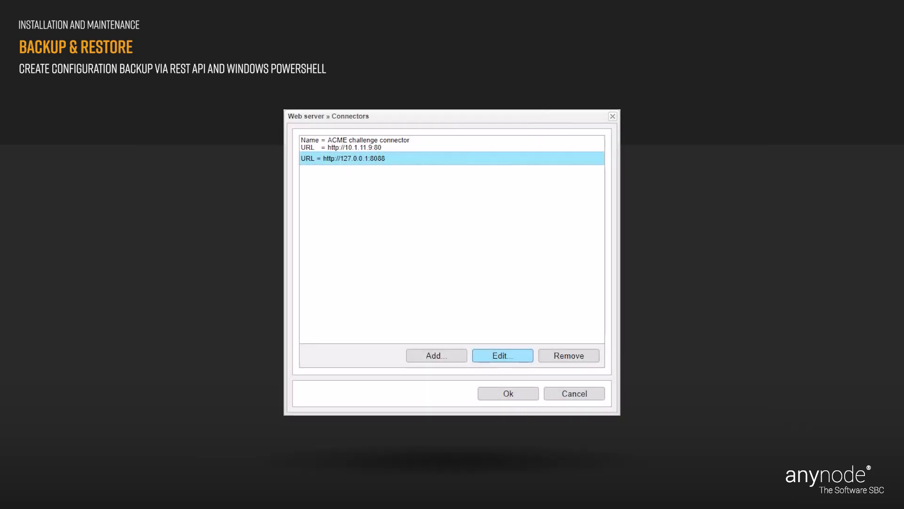
{"action": "left_click", "coordinate": [517, 354]}
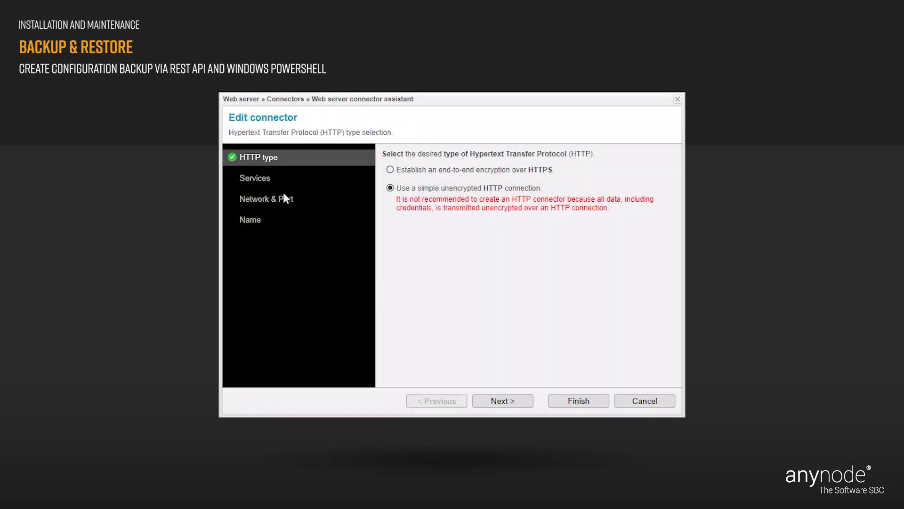
{"action": "left_click", "coordinate": [267, 180]}
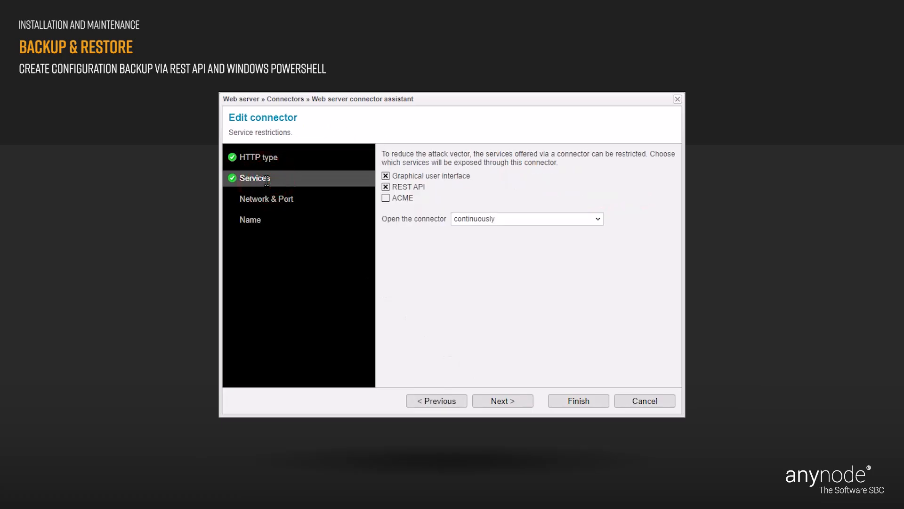
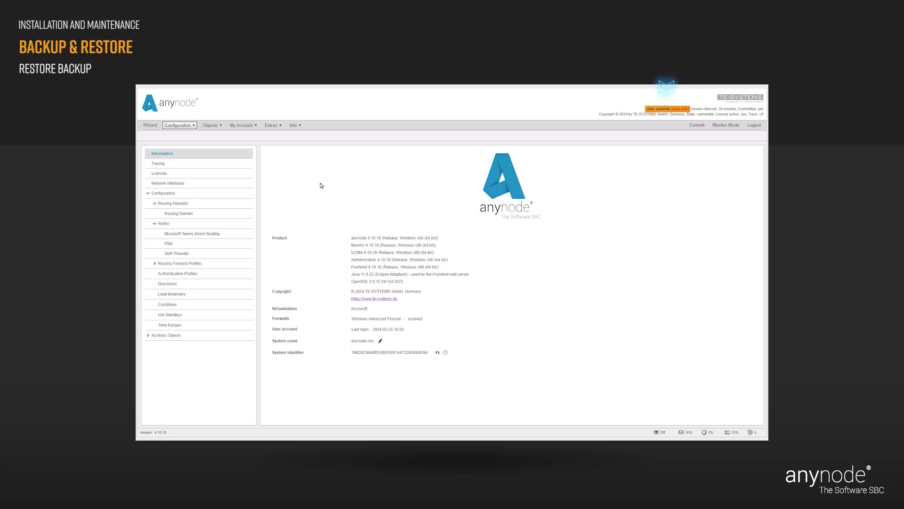
Step: Take control of the configuration and upload the backup zip file for restoration, entering the backup file's password
{"action": "left_click", "coordinate": [193, 125]}
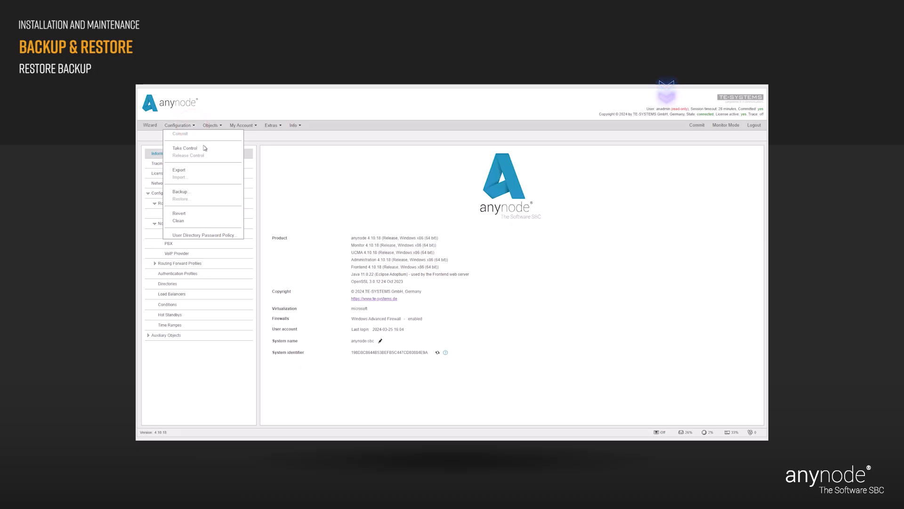
{"action": "left_click", "coordinate": [185, 148]}
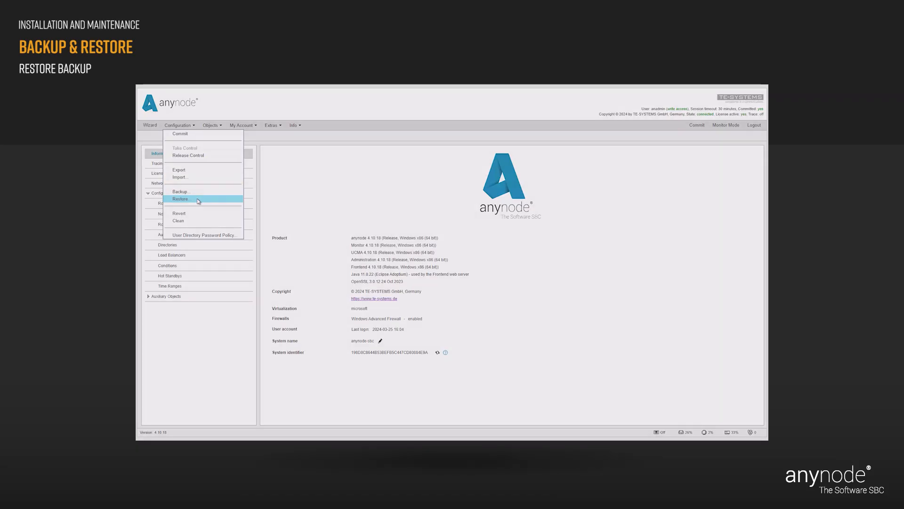
{"action": "left_click", "coordinate": [197, 200]}
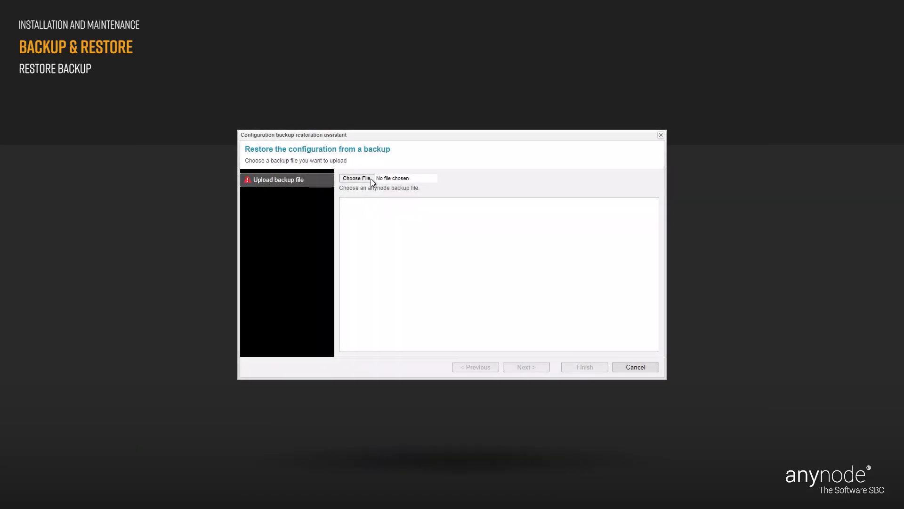
{"action": "left_click", "coordinate": [371, 179]}
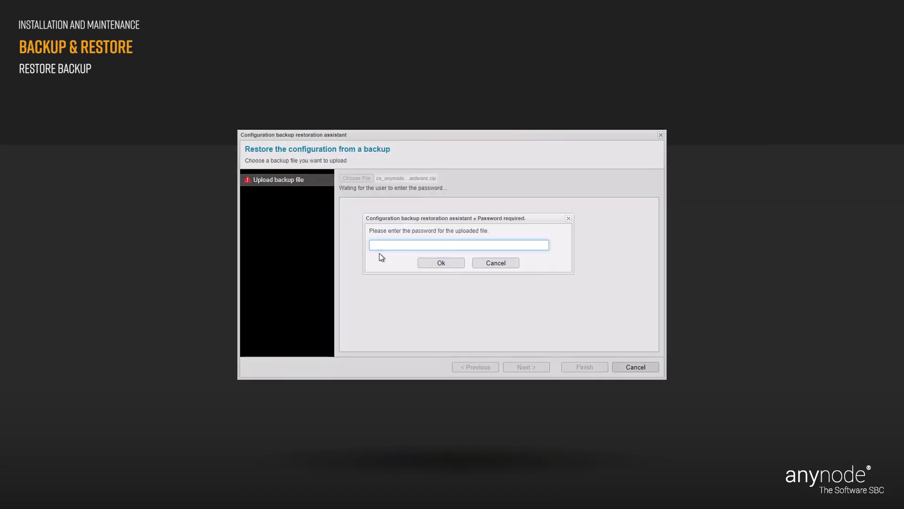
{"action": "type", "text": "•"}
{"action": "left_click", "coordinate": [443, 264]}
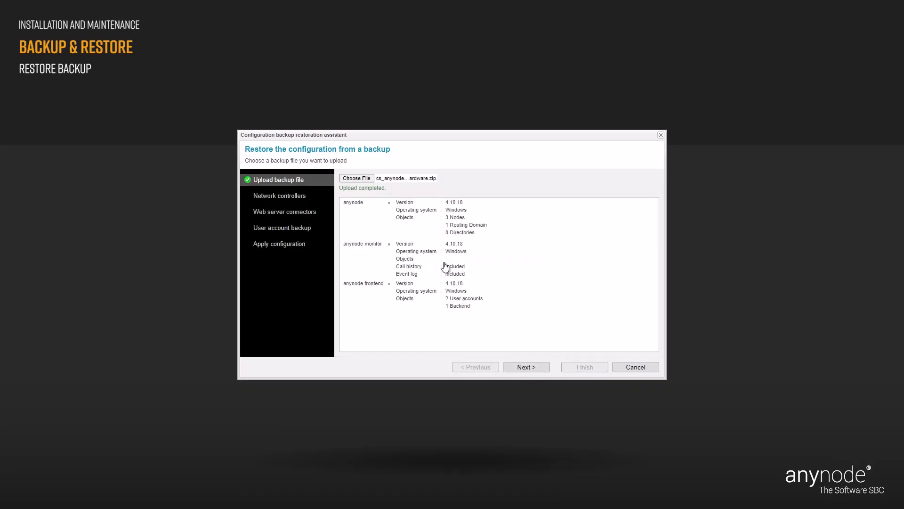
Step: Assign the interface address of Microsoft Hyper-V Network Adapter #2, IP version 4, to the Other VoIP Provider network controller
{"action": "left_click", "coordinate": [542, 368]}
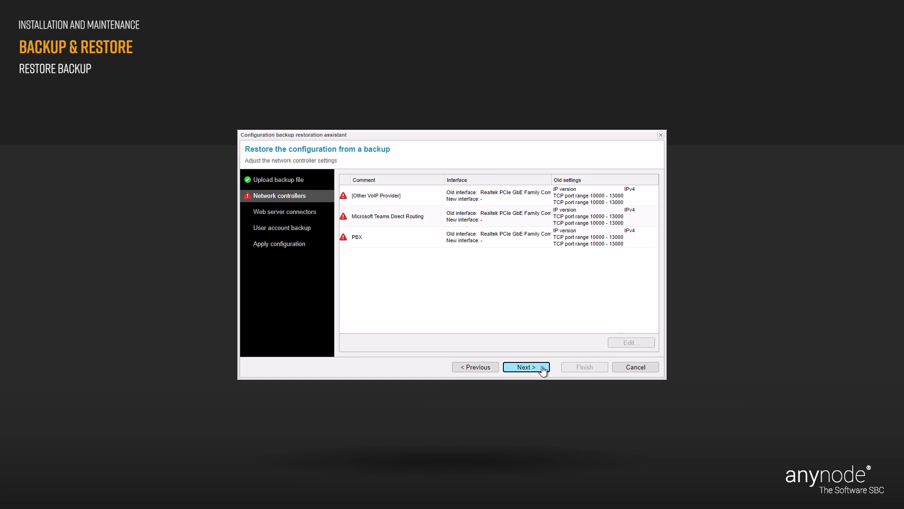
{"action": "left_click", "coordinate": [475, 200]}
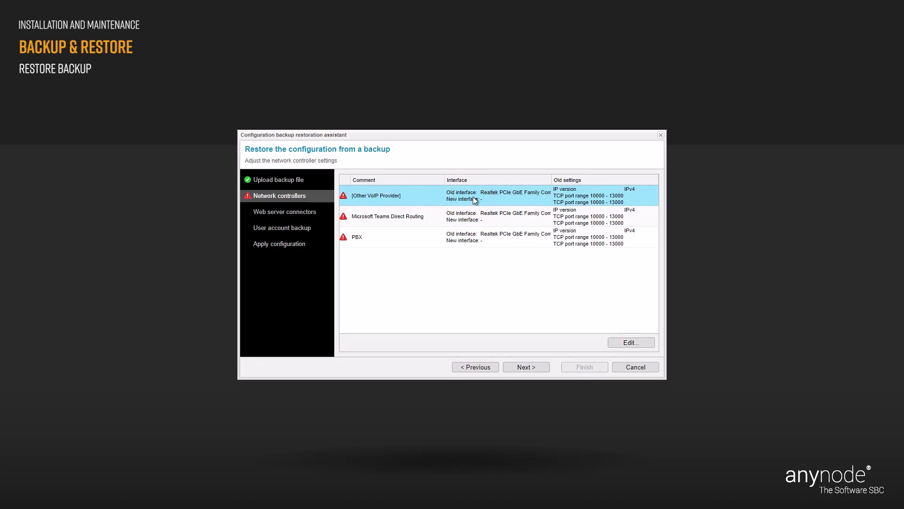
{"action": "left_click", "coordinate": [633, 347]}
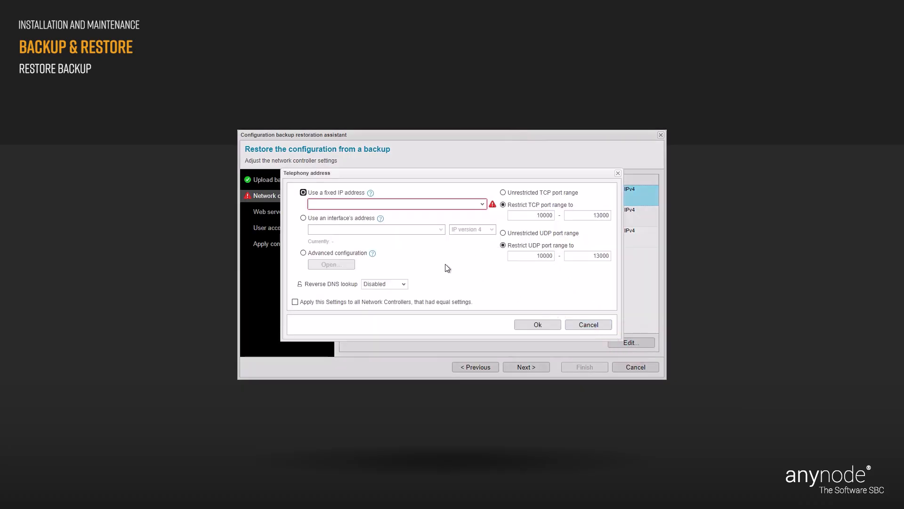
{"action": "left_click", "coordinate": [303, 218]}
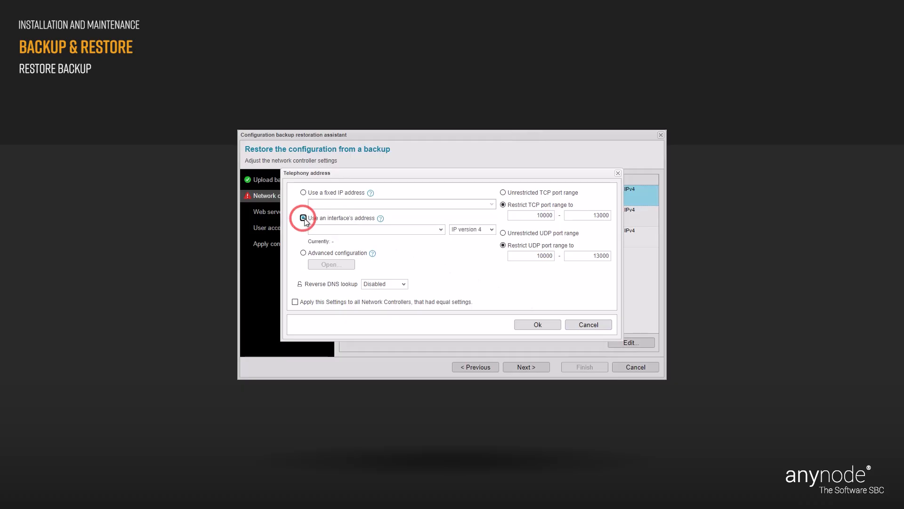
{"action": "left_click", "coordinate": [442, 231]}
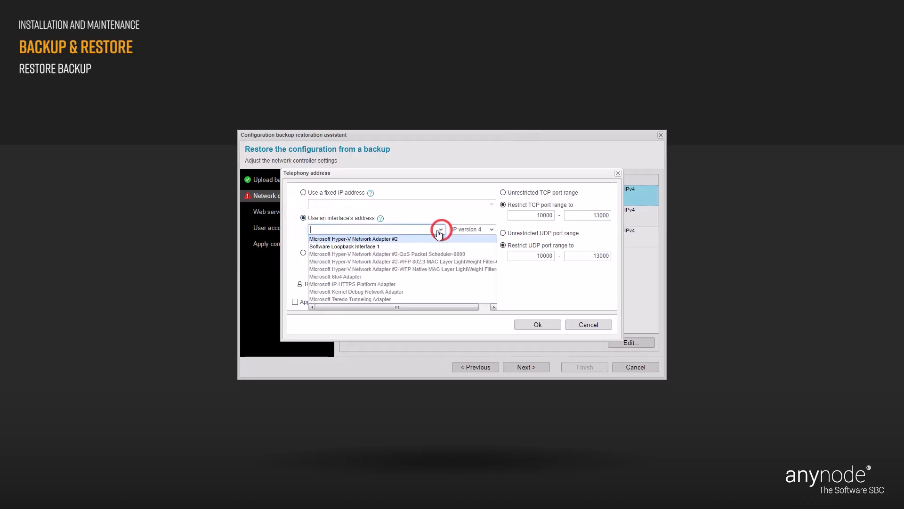
{"action": "left_click", "coordinate": [399, 237]}
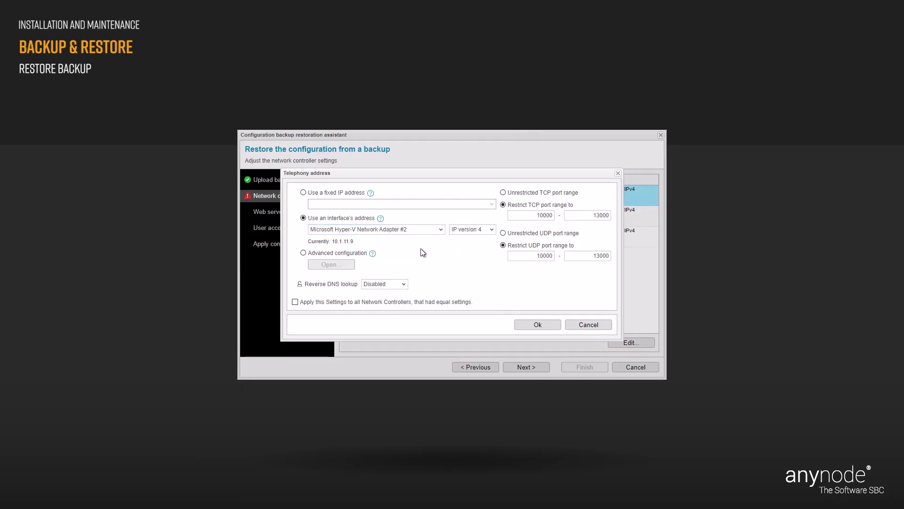
{"action": "left_click", "coordinate": [541, 324]}
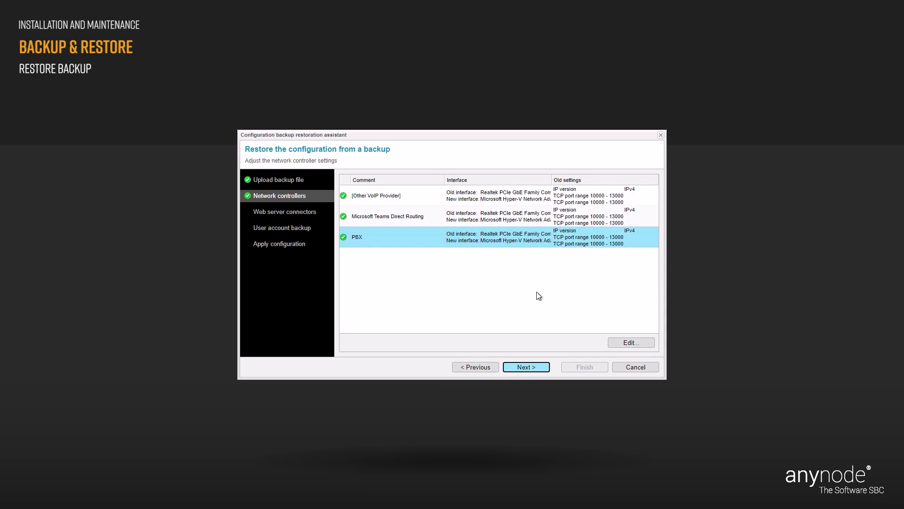
Step: Keep the current web server connectors and overwrite the user accounts from the backup, entering and repeating a new anadmin password
{"action": "left_click", "coordinate": [535, 372]}
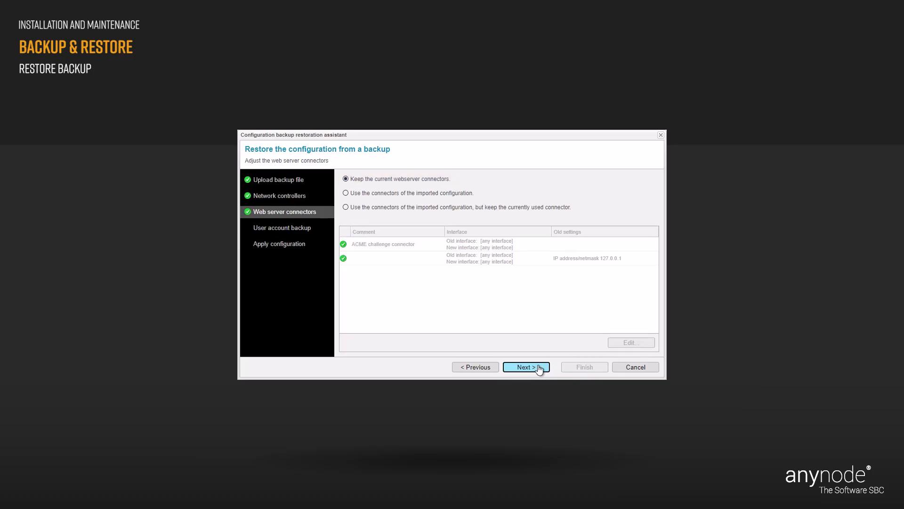
{"action": "left_click", "coordinate": [539, 369]}
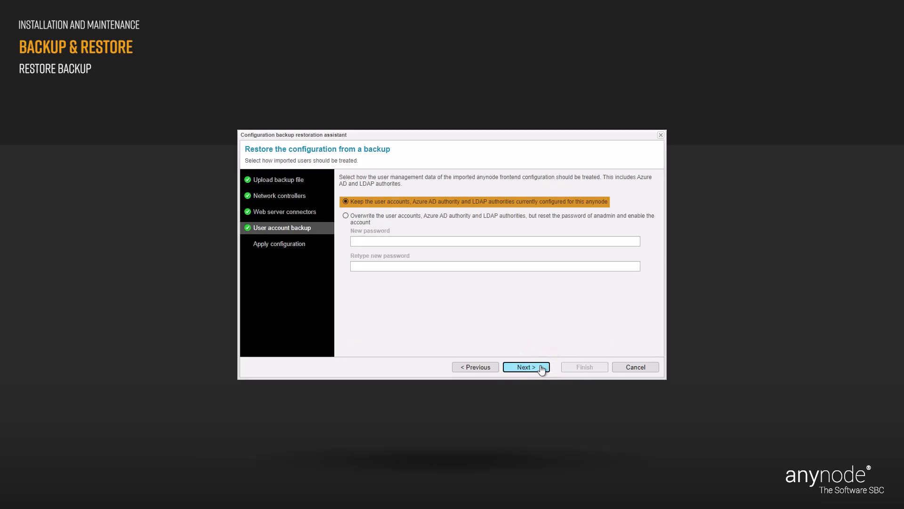
{"action": "left_click", "coordinate": [346, 215]}
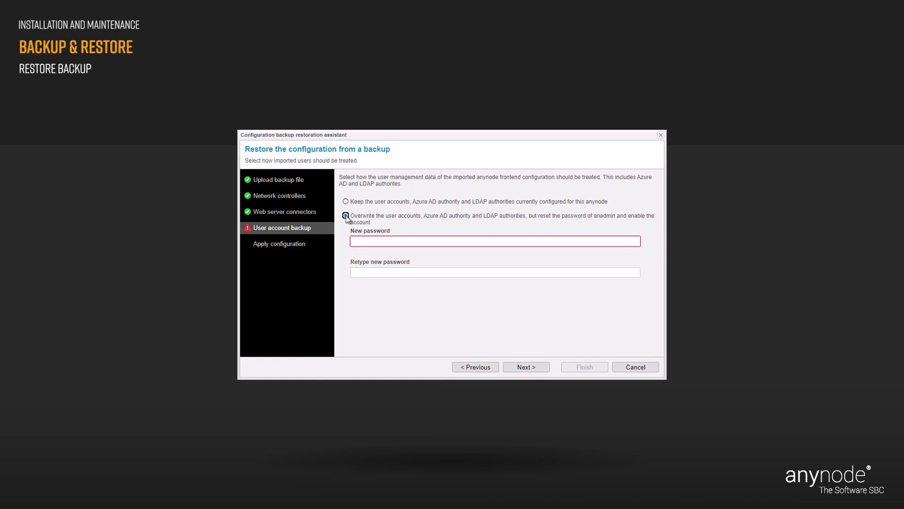
{"action": "left_click", "coordinate": [366, 241]}
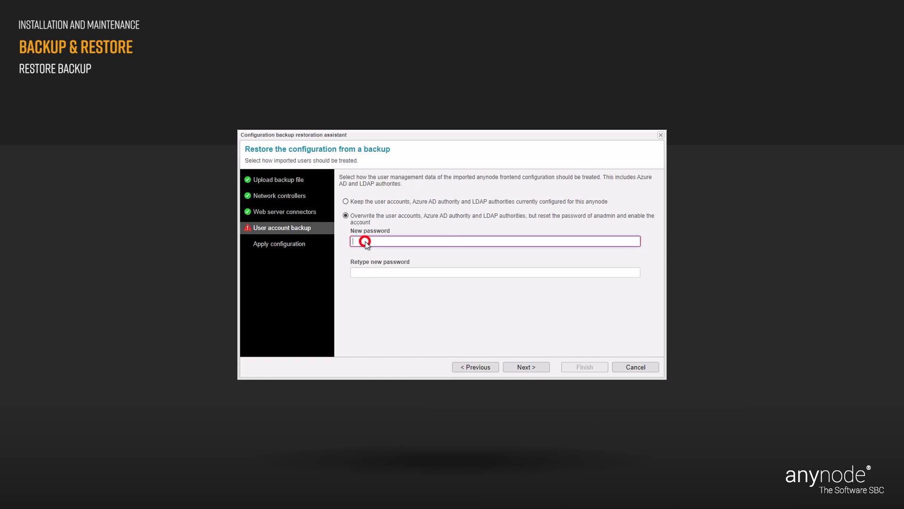
{"action": "type", "text": "a"}
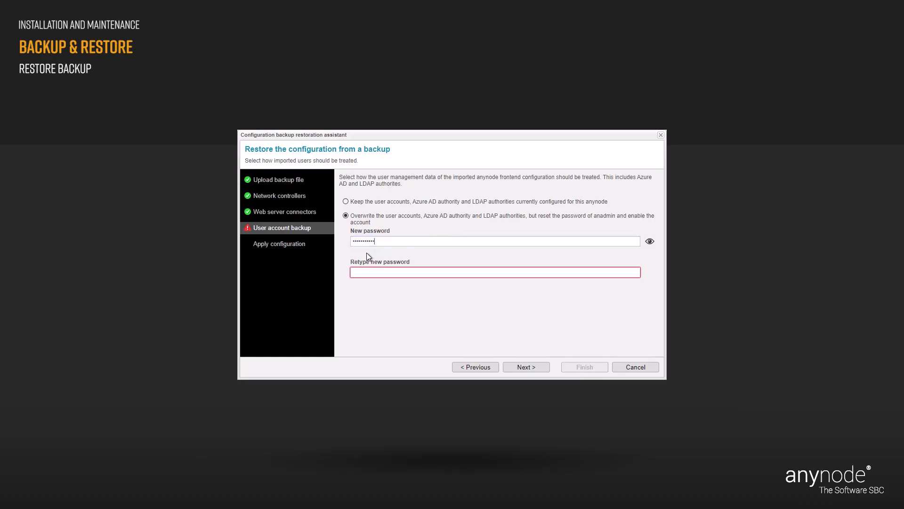
{"action": "left_click", "coordinate": [366, 272]}
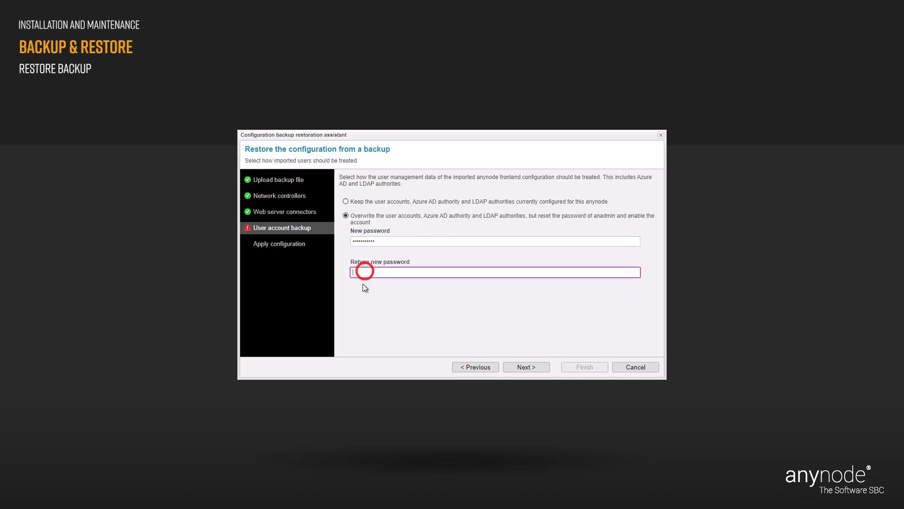
{"action": "type", "text": "aa"}
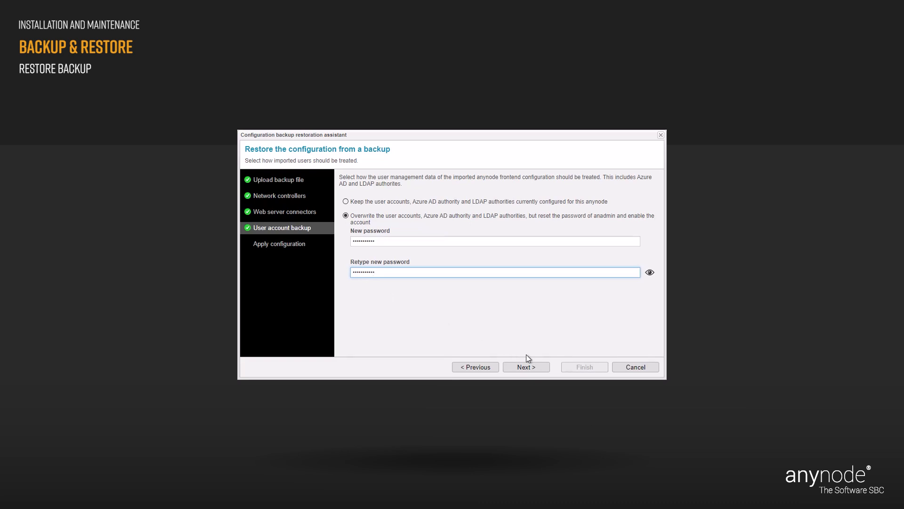
Step: Apply the uploaded configuration and finish the backup restoration
{"action": "left_click", "coordinate": [543, 368]}
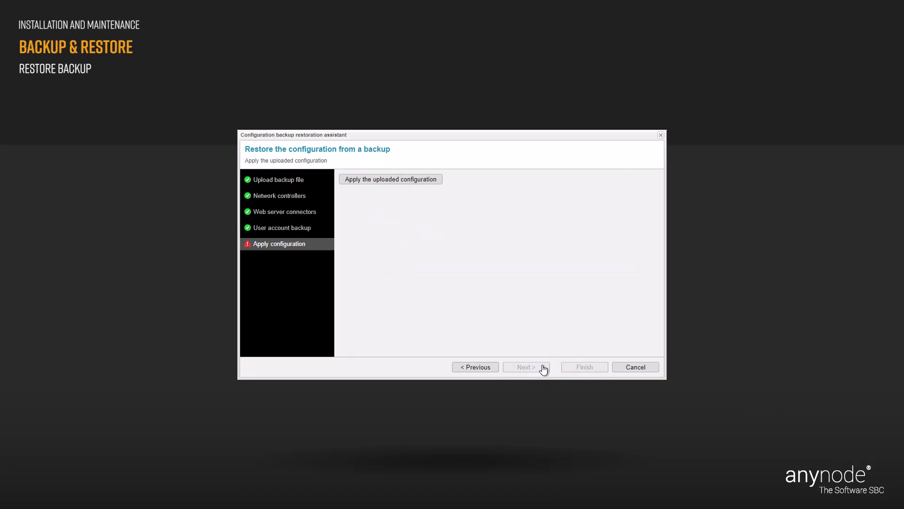
{"action": "left_click", "coordinate": [429, 180]}
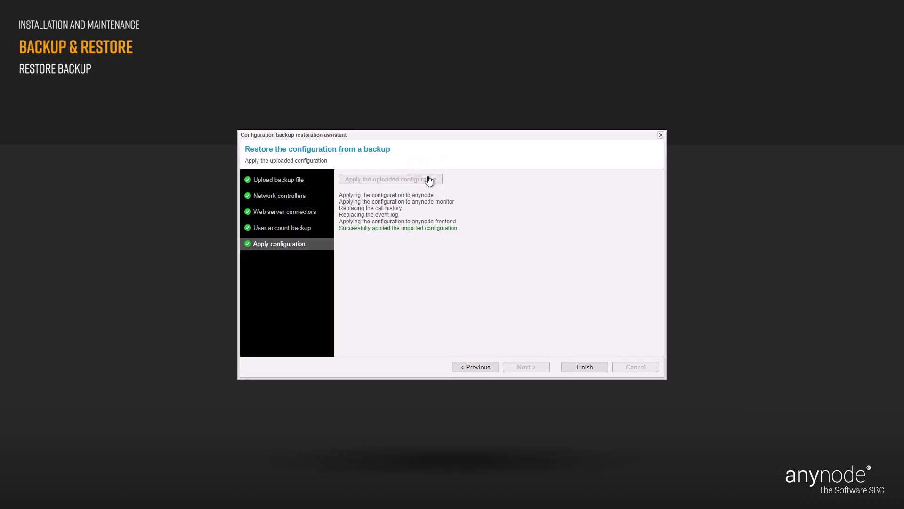
{"action": "left_click", "coordinate": [584, 367]}
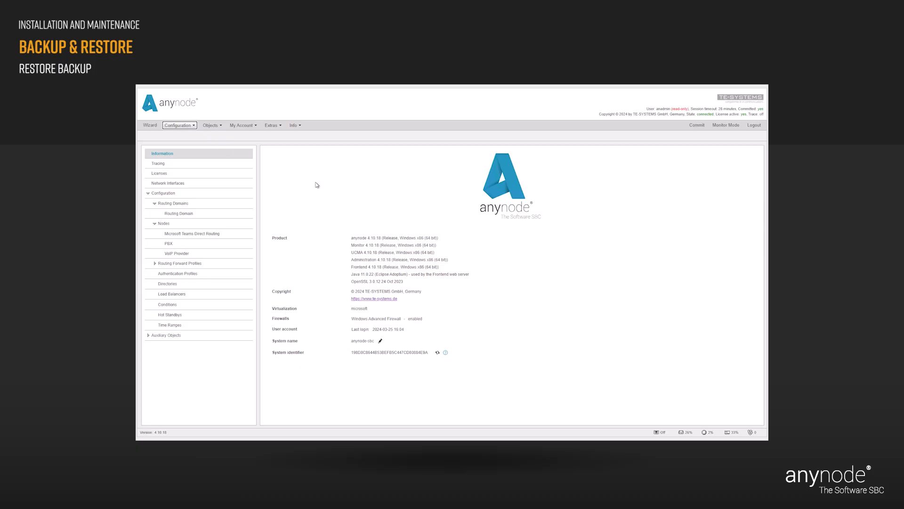
Step: Take control of the configuration to gain write access
{"action": "left_click", "coordinate": [195, 126]}
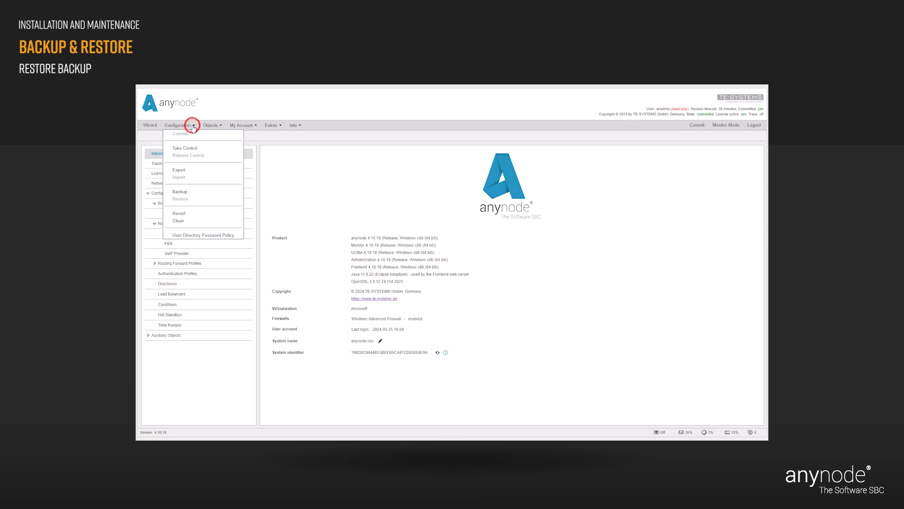
{"action": "left_click", "coordinate": [205, 149]}
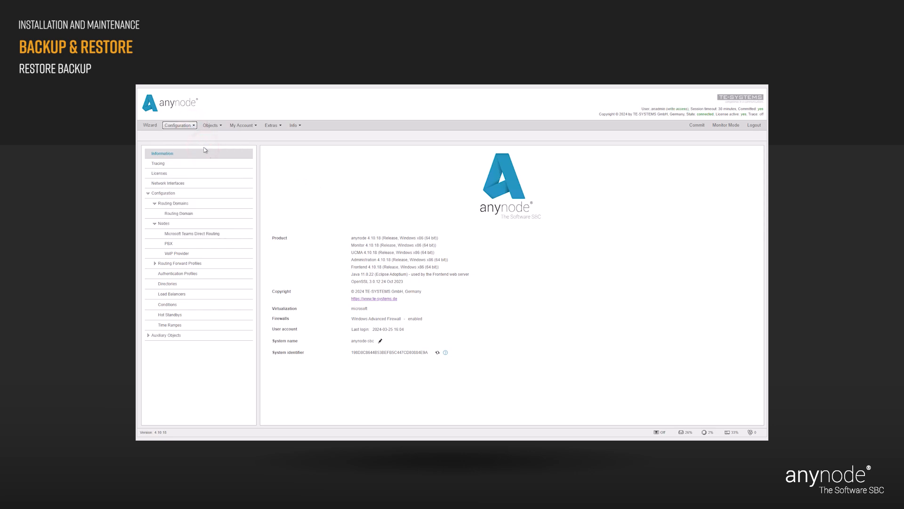